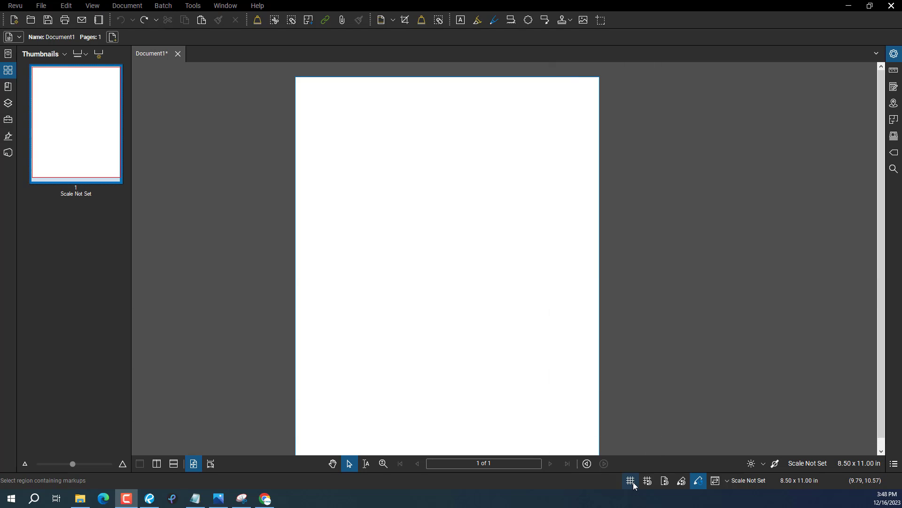
Show the page grid and turn on Snap to Grid
click(648, 481)
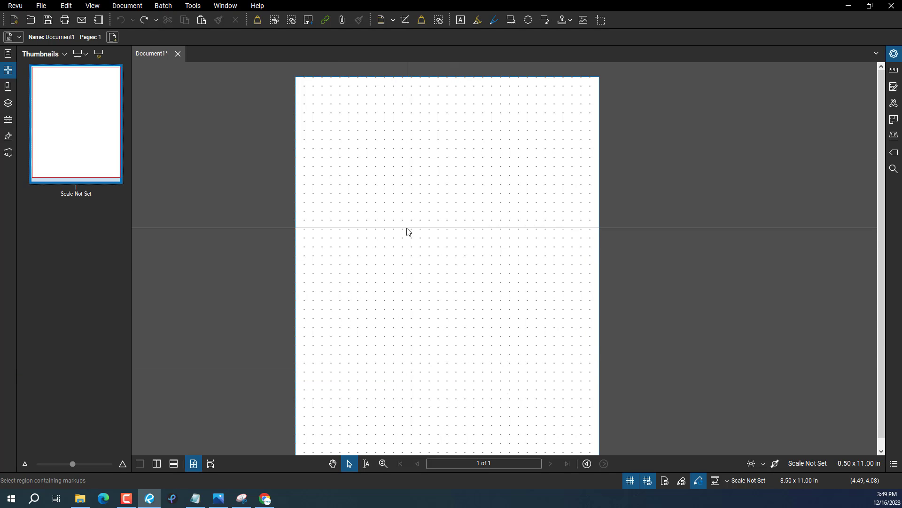
scroll(377, 298, up, 3)
scroll(376, 298, down, 2)
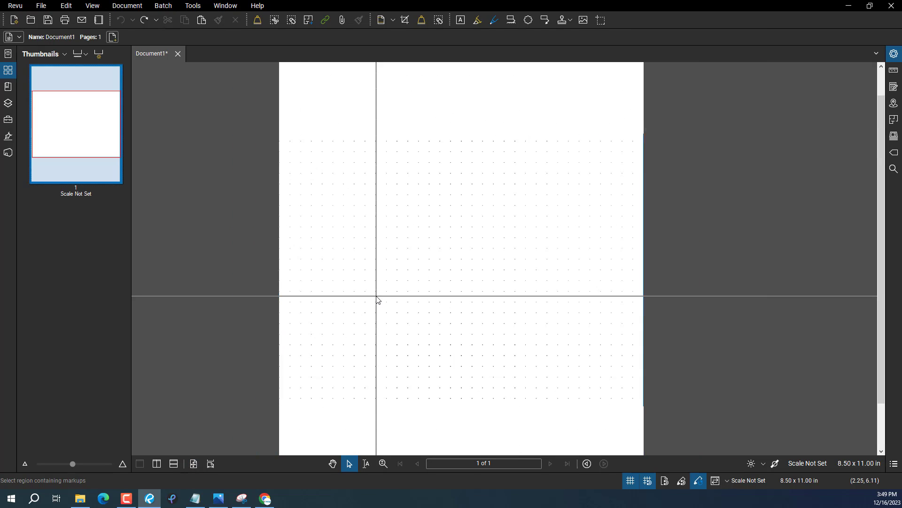
Check the grid spacing in the Grid & Snap preferences and accept the settings
click(22, 6)
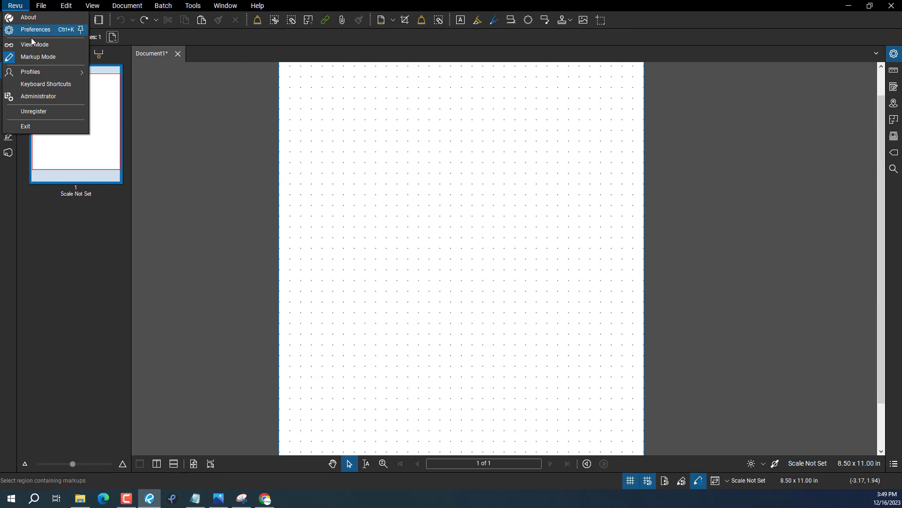
click(32, 31)
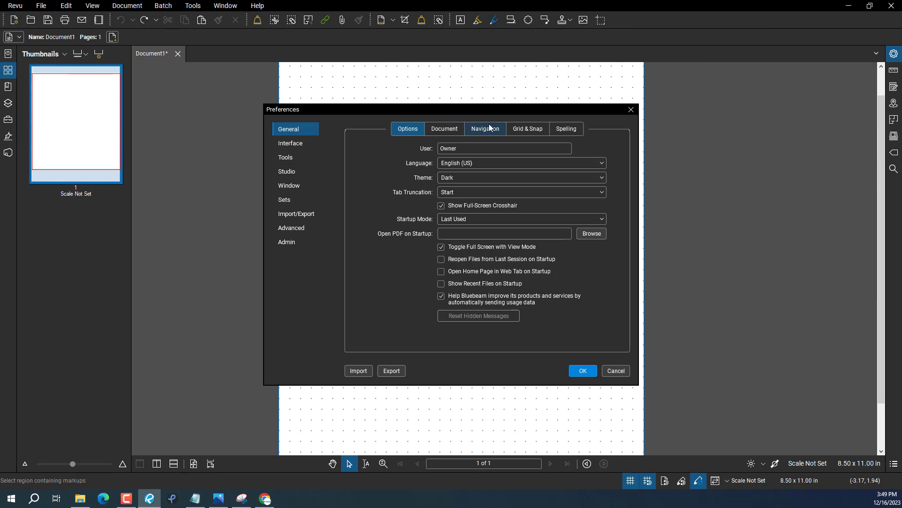
click(513, 131)
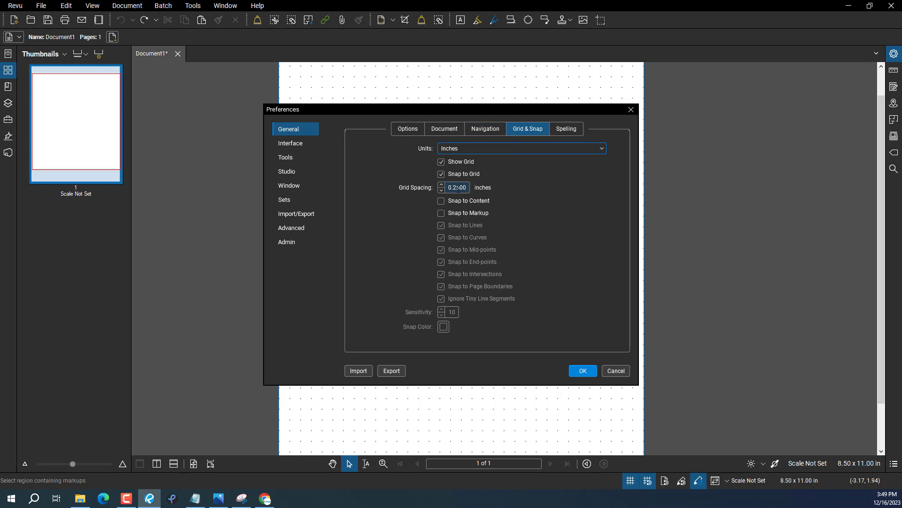
click(583, 371)
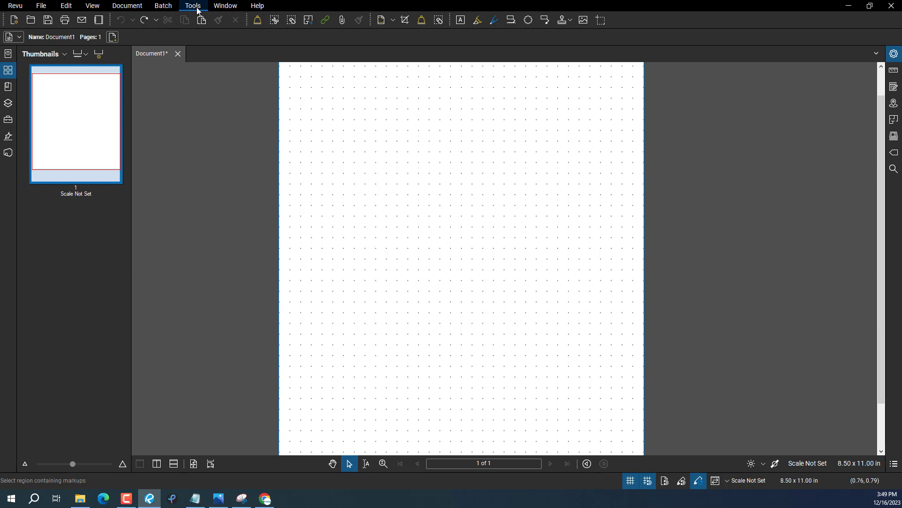
Draw a stair-stepped polyline along the grid points, rising from lower left to upper right with a short diagonal segment at each of four corners
mouse_move(206, 21)
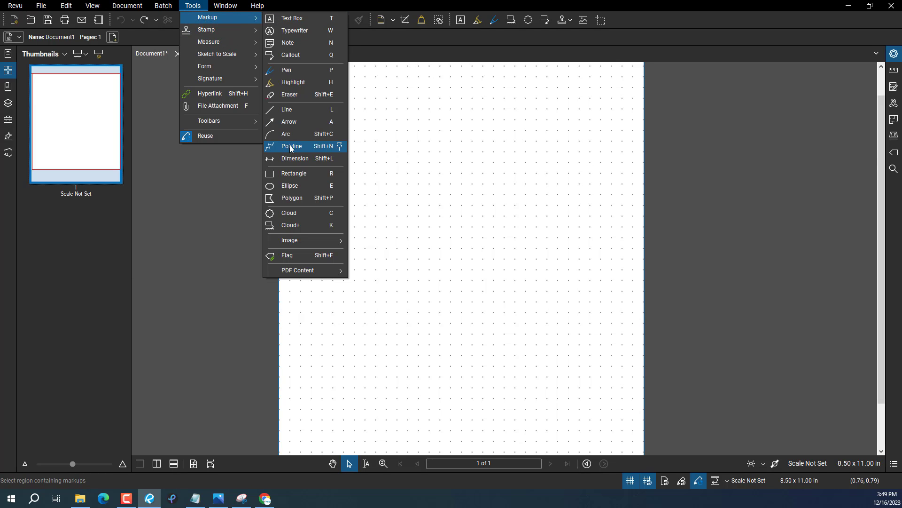
click(288, 147)
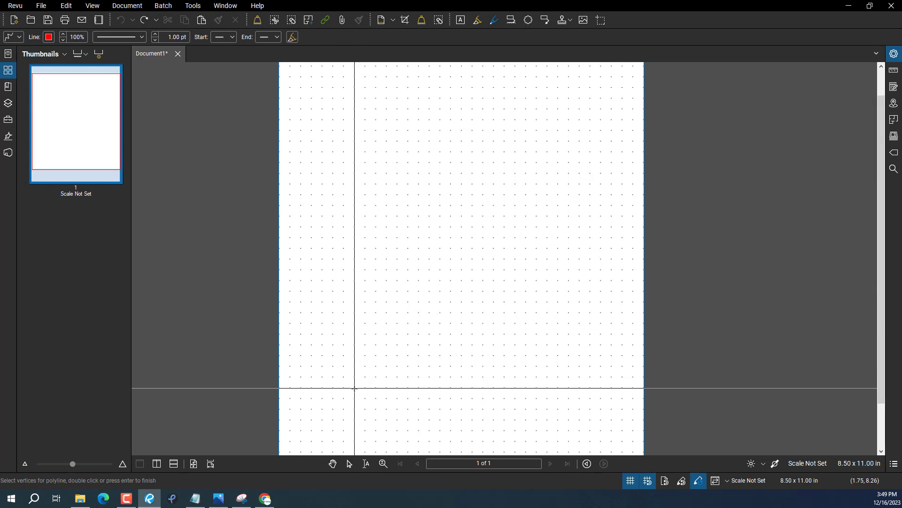
scroll(355, 300, up, 4)
click(355, 301)
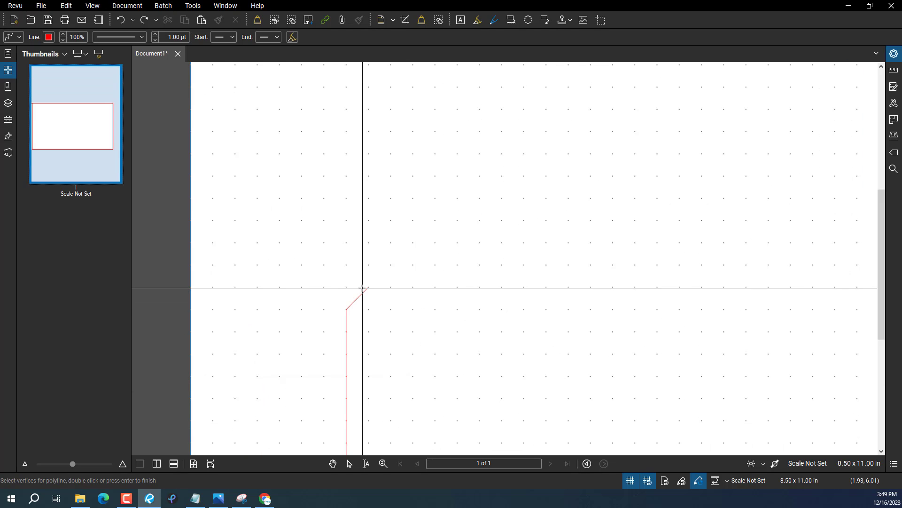
click(368, 287)
scroll(437, 292, down, 4)
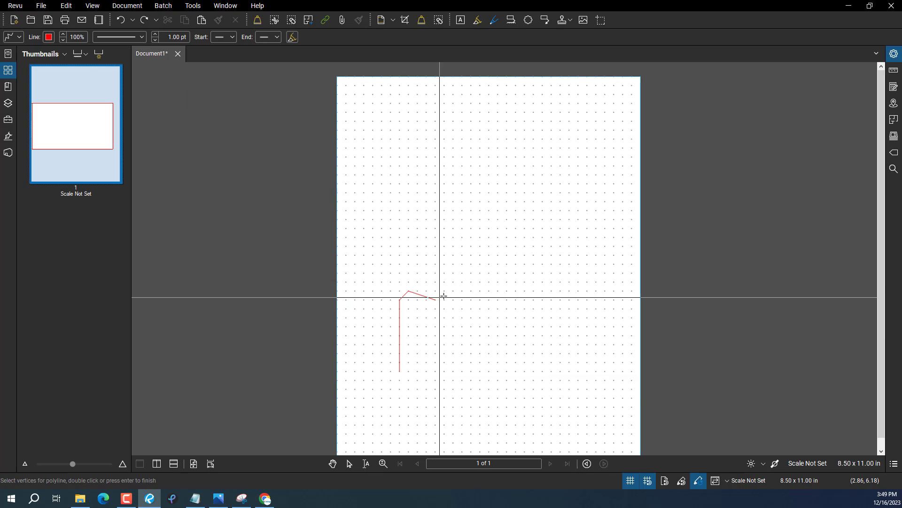
scroll(450, 291, up, 3)
click(497, 292)
click(512, 276)
click(513, 168)
click(527, 153)
click(651, 153)
click(667, 139)
double_click(667, 93)
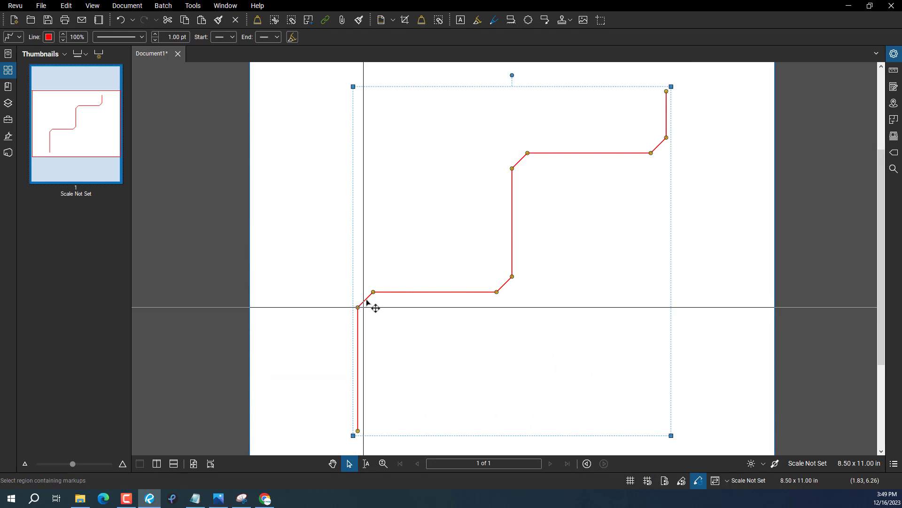
Convert the diagonal segment at the polyline's first, lowest corner to an arc
right_click(367, 300)
click(381, 295)
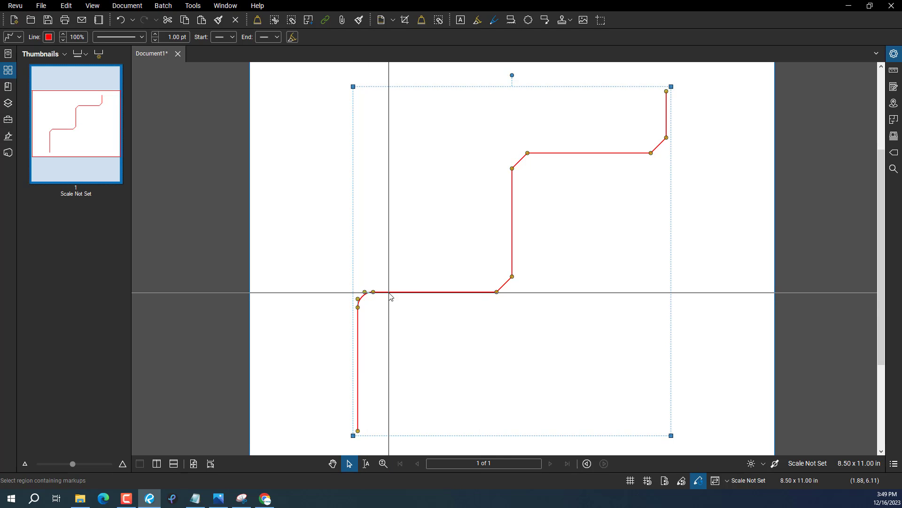
right_click(506, 290)
click(523, 293)
scroll(512, 291, up, 3)
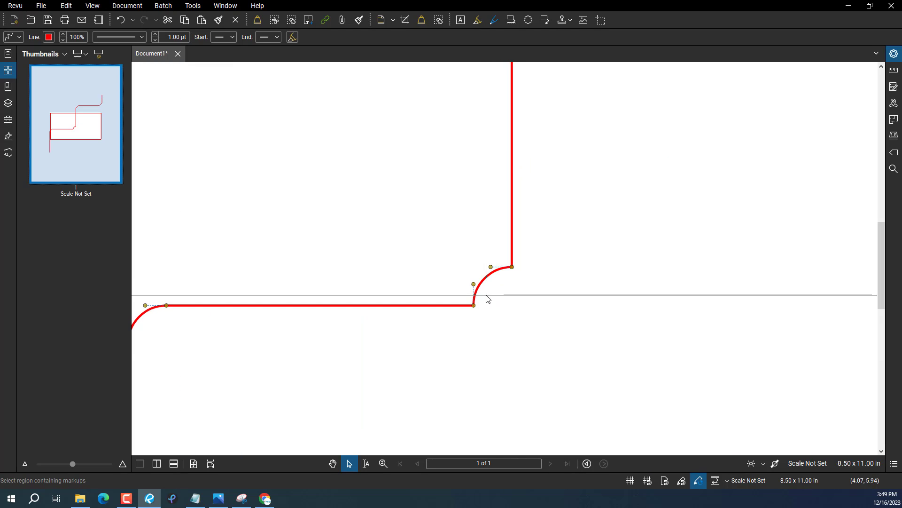
key(ctrl+z)
scroll(514, 292, down, 3)
scroll(508, 296, up, 3)
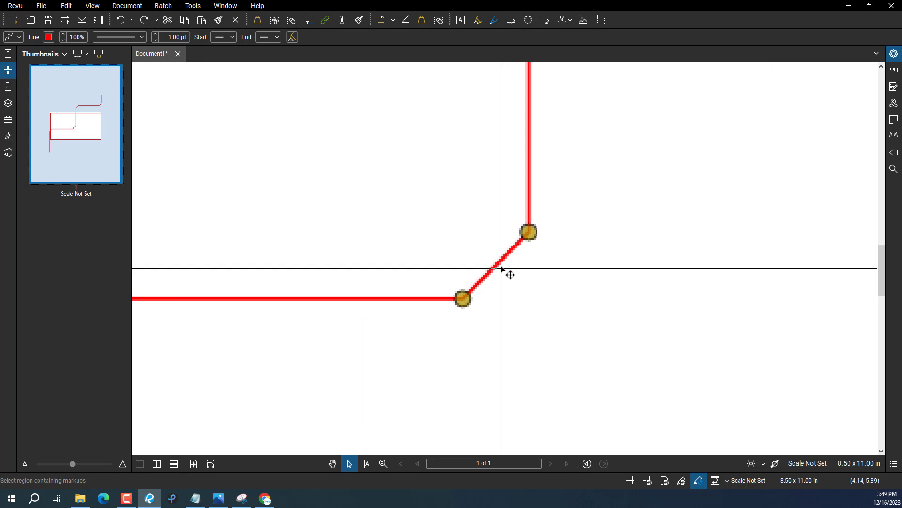
Convert the second corner's diagonal segment to an arc and move both control points outward so the bend curves to the outside
right_click(502, 268)
click(536, 289)
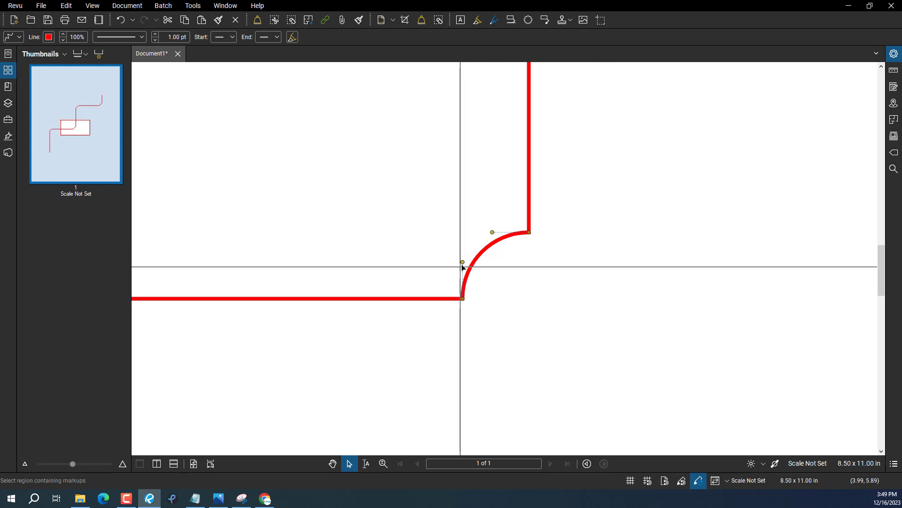
drag(463, 262, 489, 297)
drag(493, 233, 534, 272)
key(Escape)
scroll(540, 298, down, 5)
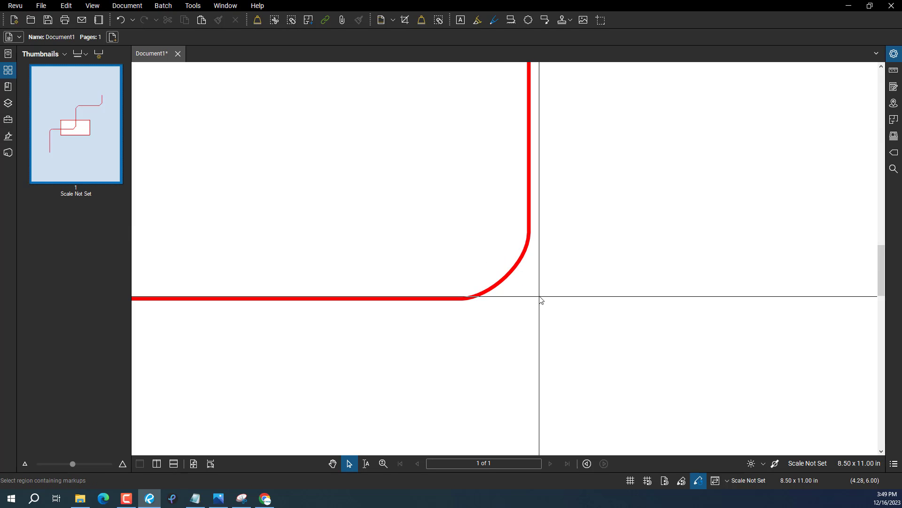
Convert the diagonal segment at the polyline's third corner to an arc
scroll(539, 291, up, 2)
scroll(548, 197, down, 4)
scroll(545, 213, up, 5)
right_click(524, 244)
click(531, 268)
scroll(564, 285, down, 3)
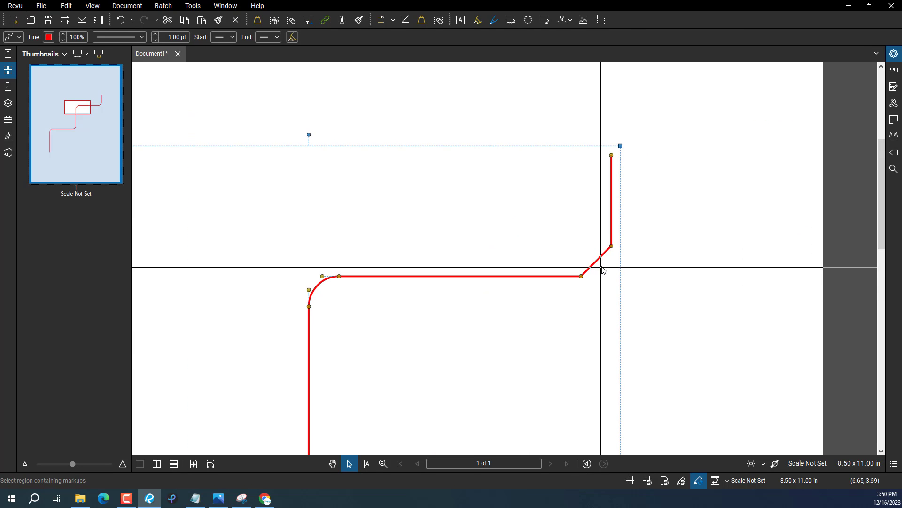
Convert the last corner's diagonal segment to an arc and snap both control points to the grid point at its outer corner
right_click(596, 266)
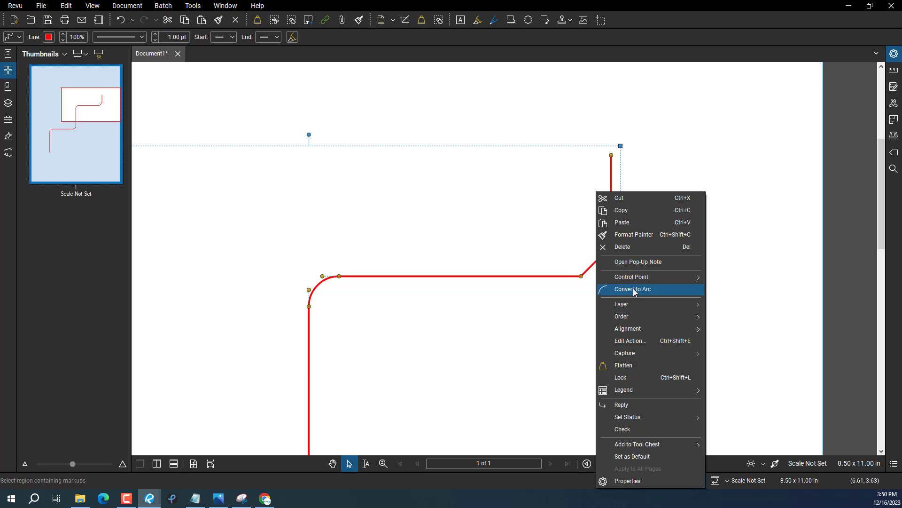
click(635, 289)
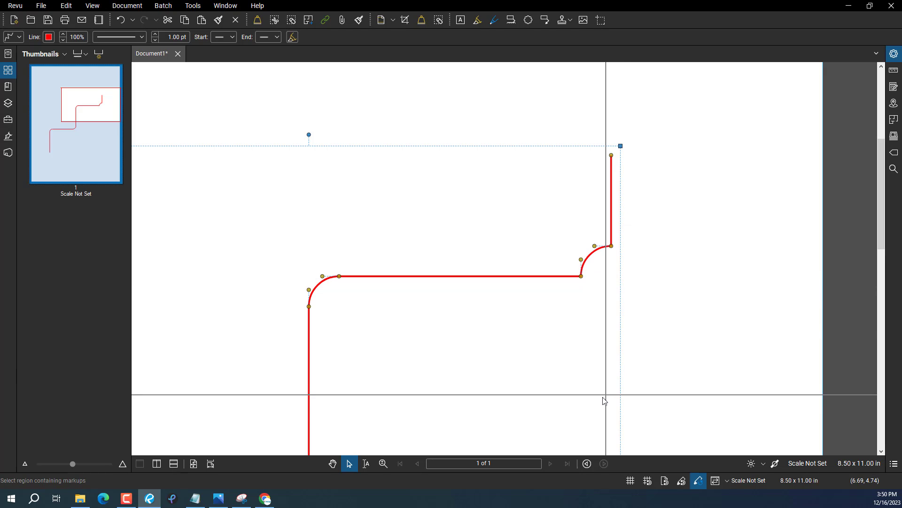
scroll(576, 398, down, 3)
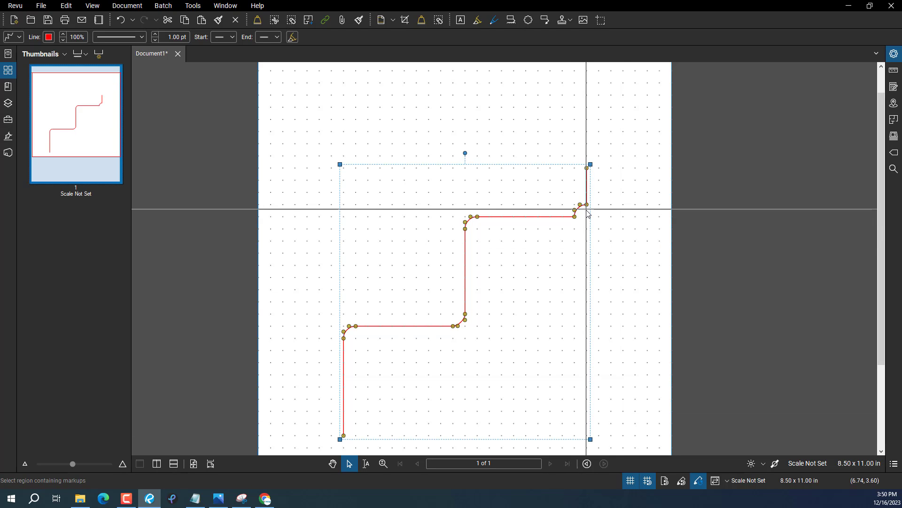
scroll(588, 214, up, 5)
drag(546, 188, 597, 275)
drag(509, 226, 596, 275)
scroll(607, 293, down, 3)
scroll(603, 278, up, 4)
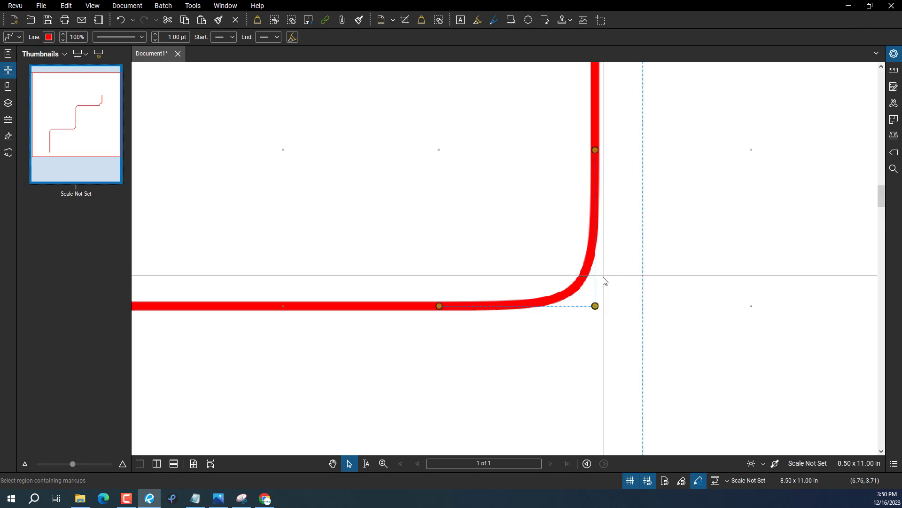
Compare the last bend with the neighbouring arc and move one overlapping control point up along the vertical segment to soften the bend
drag(588, 241, 529, 294)
scroll(563, 277, down, 4)
drag(381, 302, 571, 269)
scroll(409, 252, up, 2)
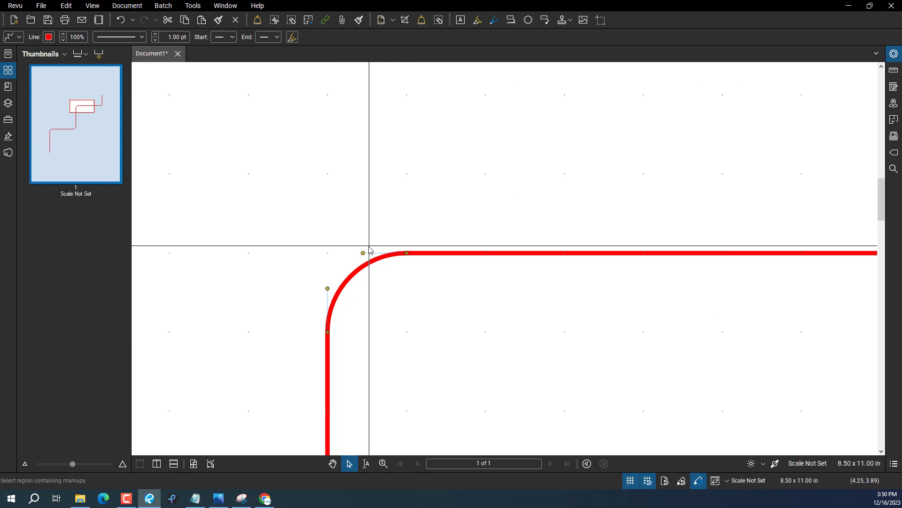
scroll(331, 276, down, 5)
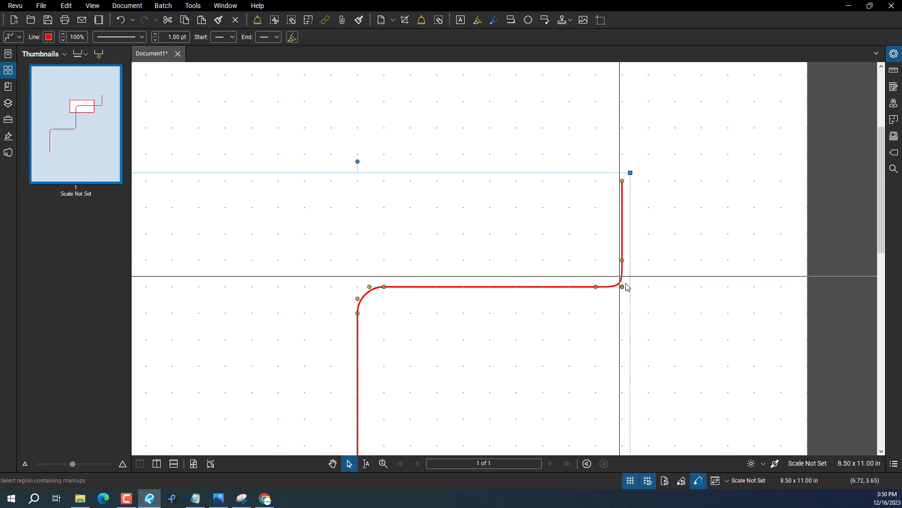
scroll(626, 289, up, 5)
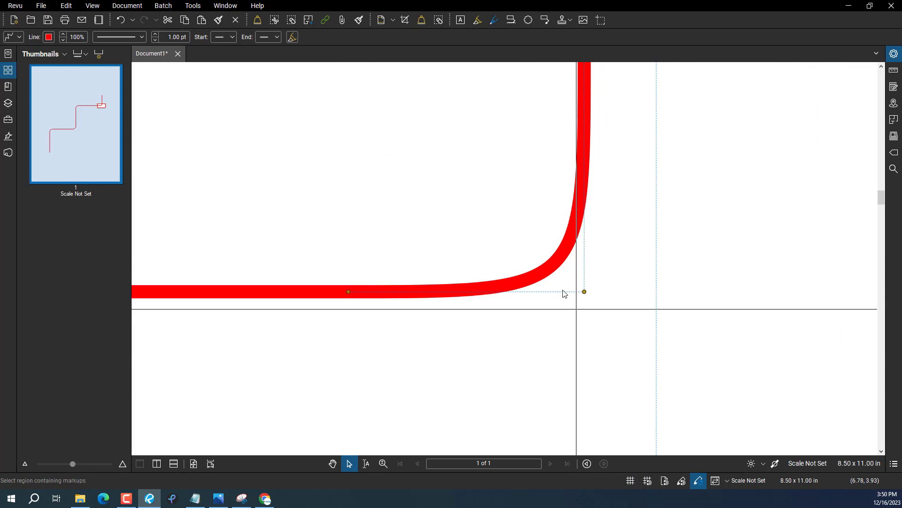
click(579, 297)
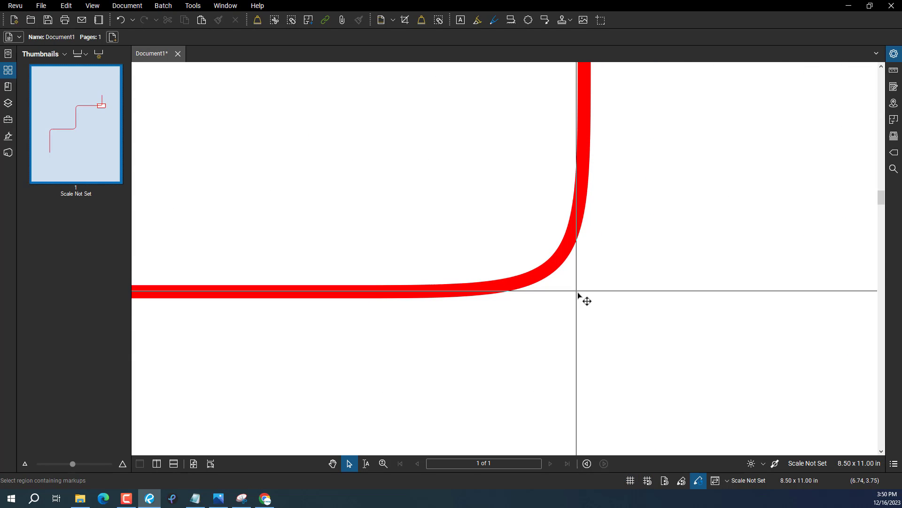
click(542, 261)
drag(585, 292, 587, 229)
click(610, 329)
scroll(611, 329, down, 5)
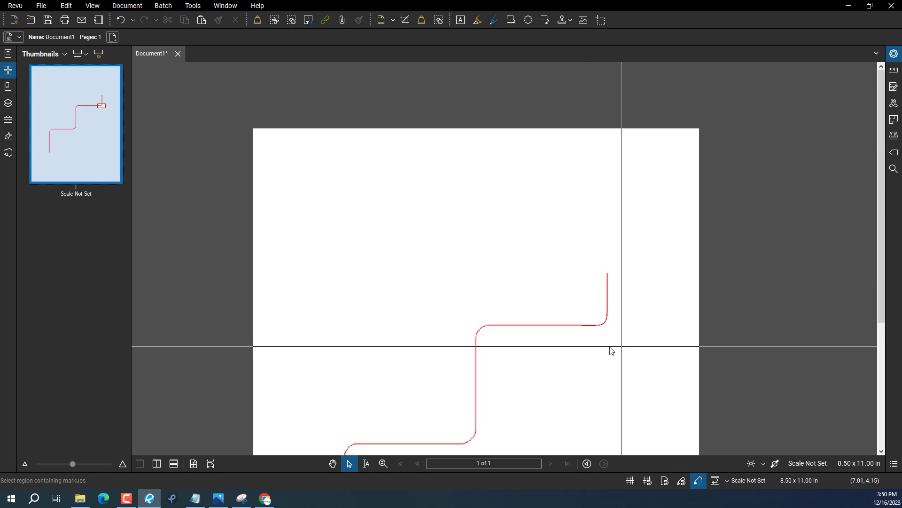
scroll(603, 350, up, 3)
scroll(604, 346, down, 5)
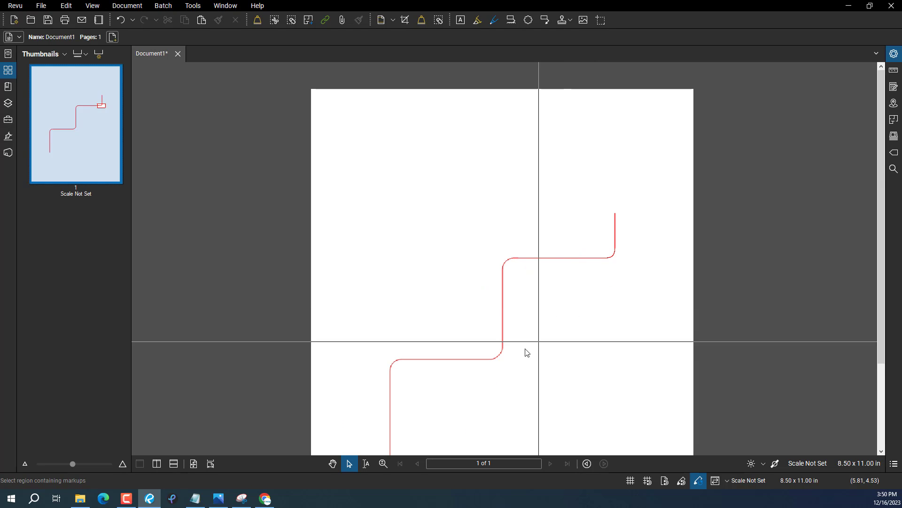
drag(485, 371, 467, 318)
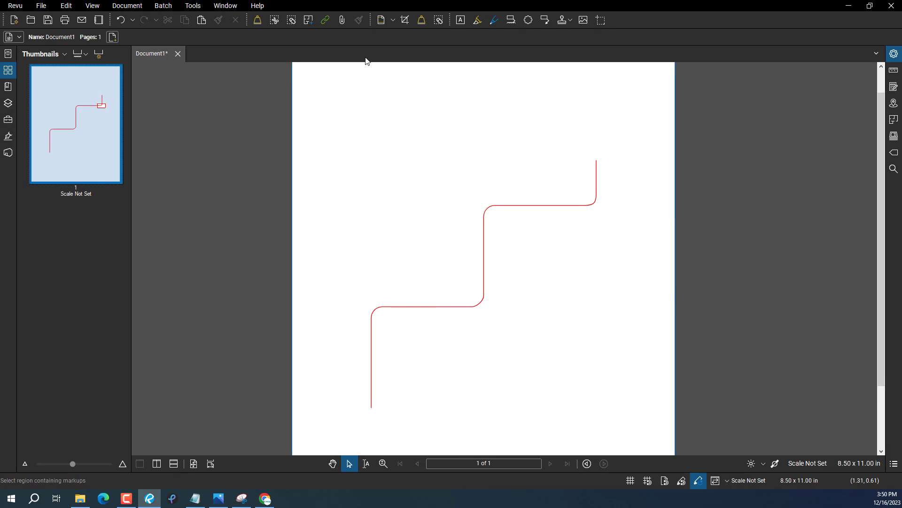
Draw a second, smaller stepped polyline without grid snapping, to the upper left of the first, with short diagonal segments at its three corners
click(193, 6)
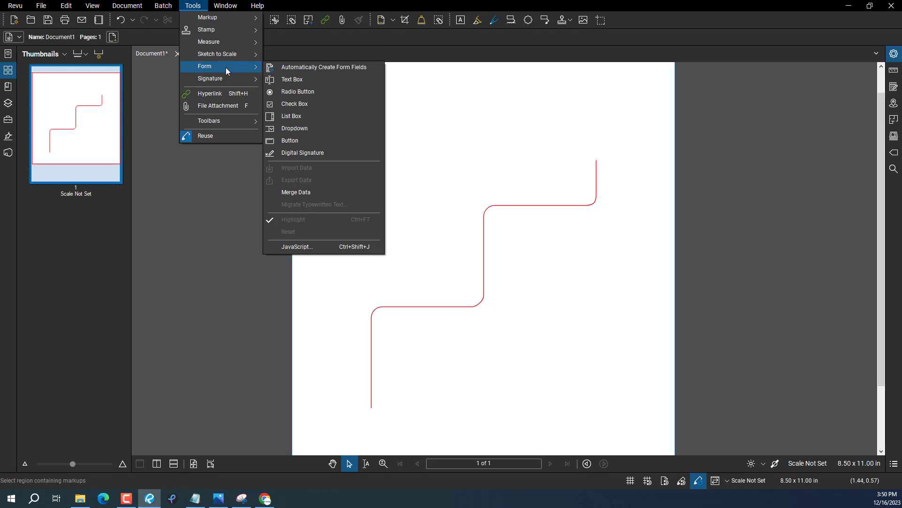
mouse_move(215, 17)
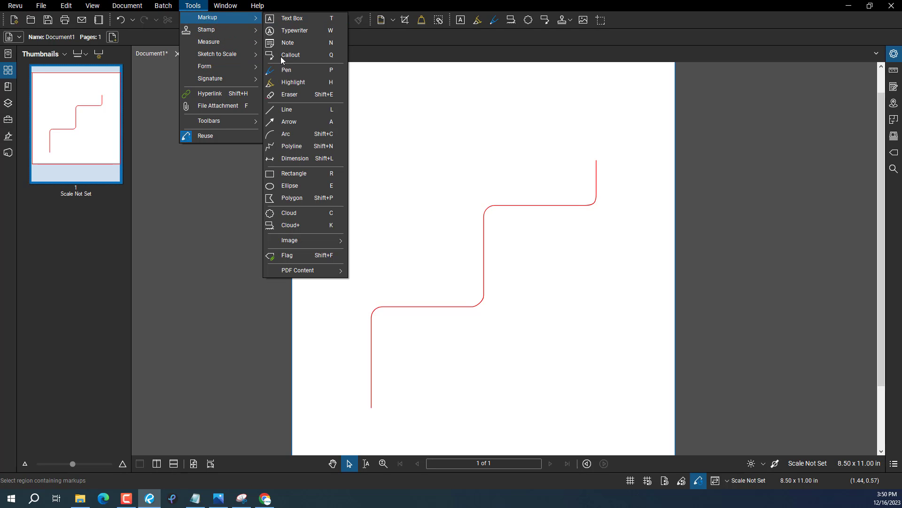
click(292, 146)
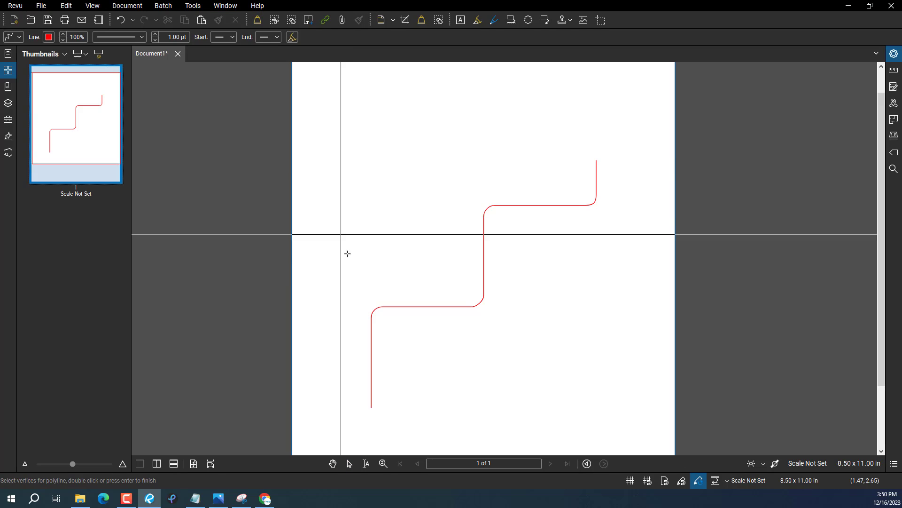
click(348, 265)
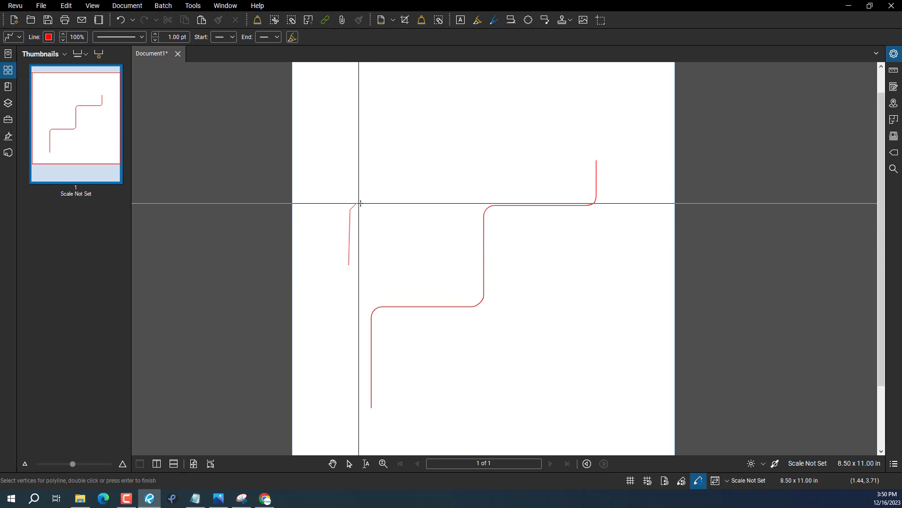
click(400, 202)
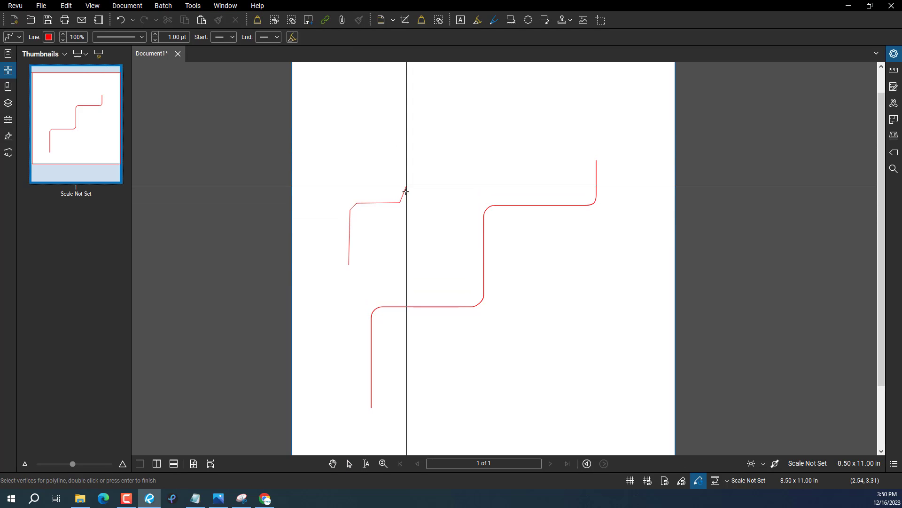
click(405, 195)
click(405, 145)
scroll(408, 138, up, 4)
click(410, 140)
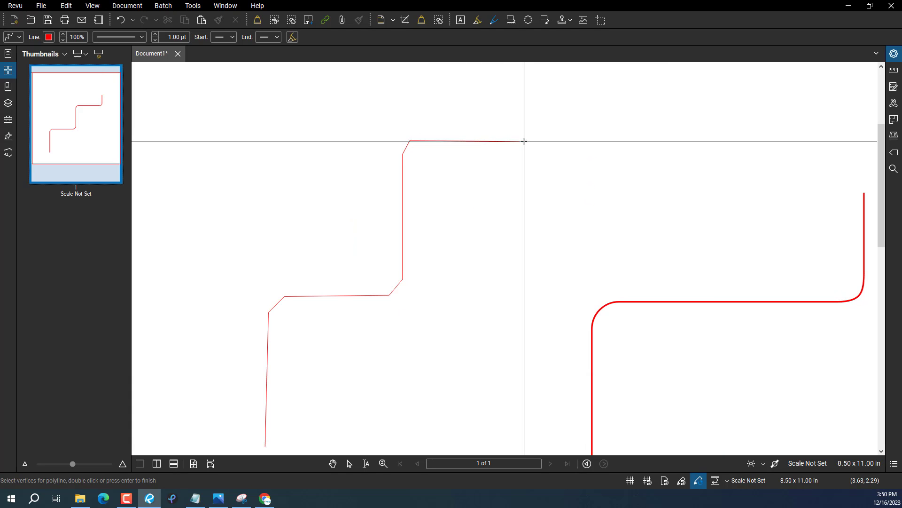
double_click(525, 141)
Finish the smaller polyline and convert the diagonal segment at its first corner to an arc
right_click(305, 308)
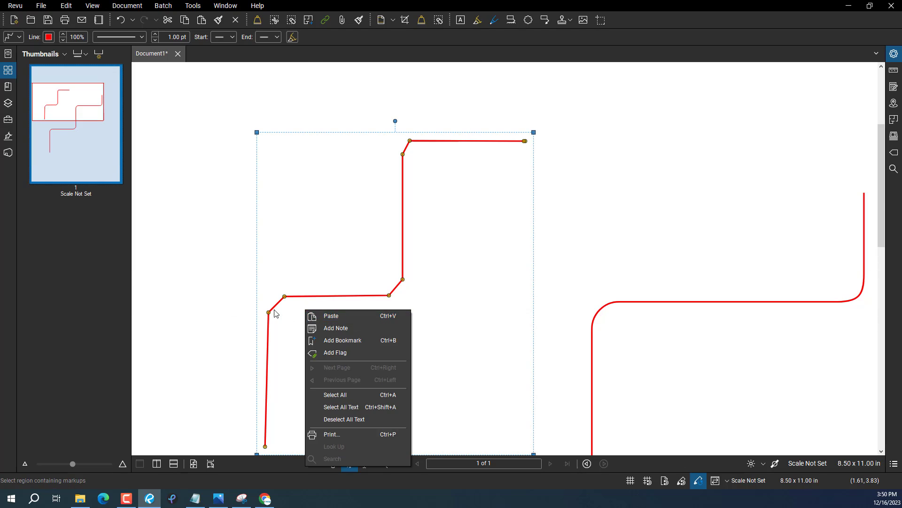
click(230, 307)
click(276, 305)
right_click(275, 307)
click(301, 289)
Convert the second corner's diagonal segment to an arc and move its control points to the outer side so the bend rounds outward
right_click(402, 292)
click(403, 289)
scroll(401, 296, up, 5)
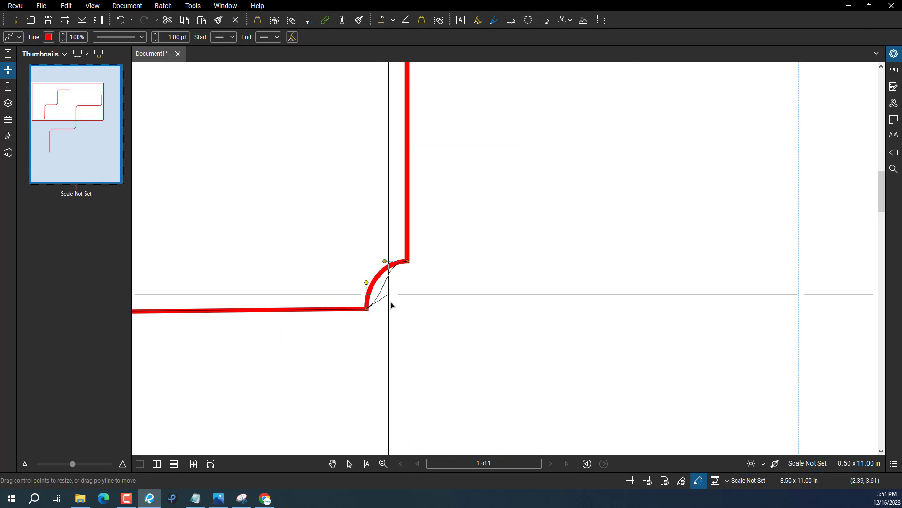
drag(384, 260, 419, 295)
scroll(432, 263, down, 5)
scroll(409, 235, up, 6)
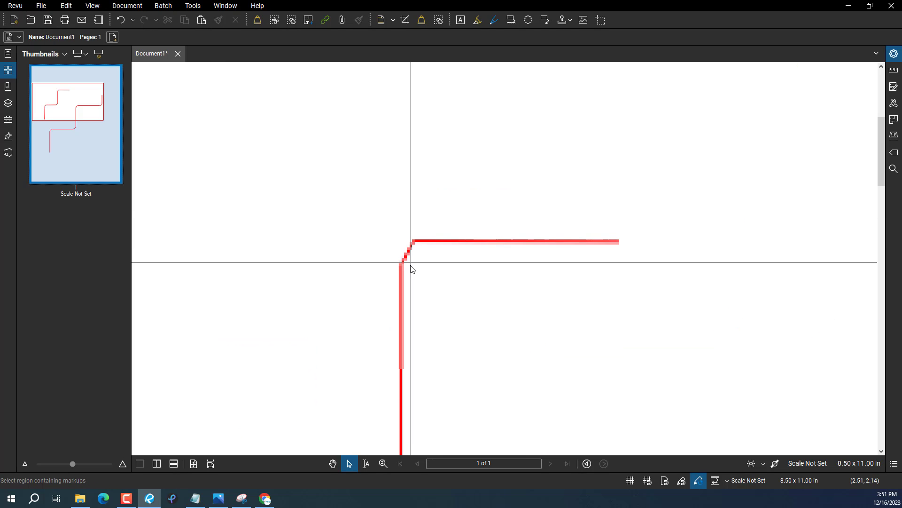
Convert the diagonal segment at the smaller polyline's third corner to an arc
right_click(405, 253)
click(430, 288)
drag(401, 251, 402, 251)
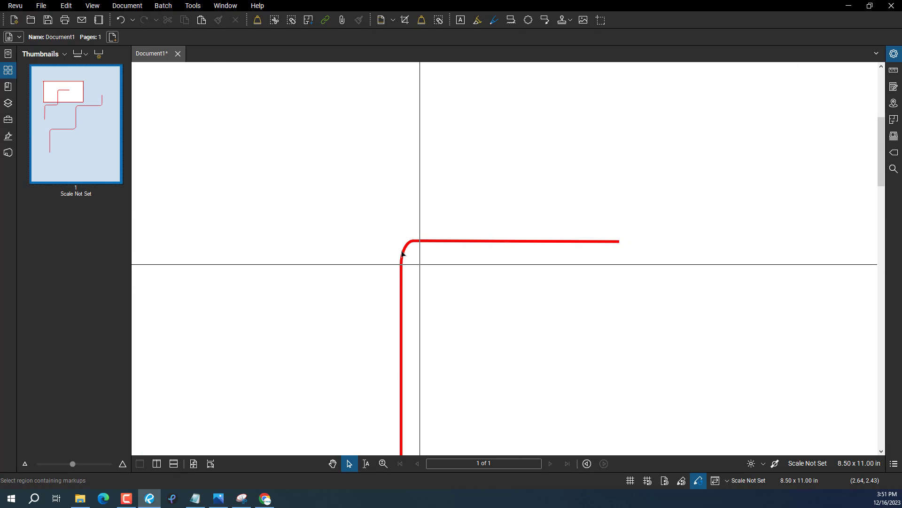
Fine-tune the third bend by moving its arc control points closer to the outer corner, in line with the adjoining segments
scroll(403, 252, up, 2)
click(402, 242)
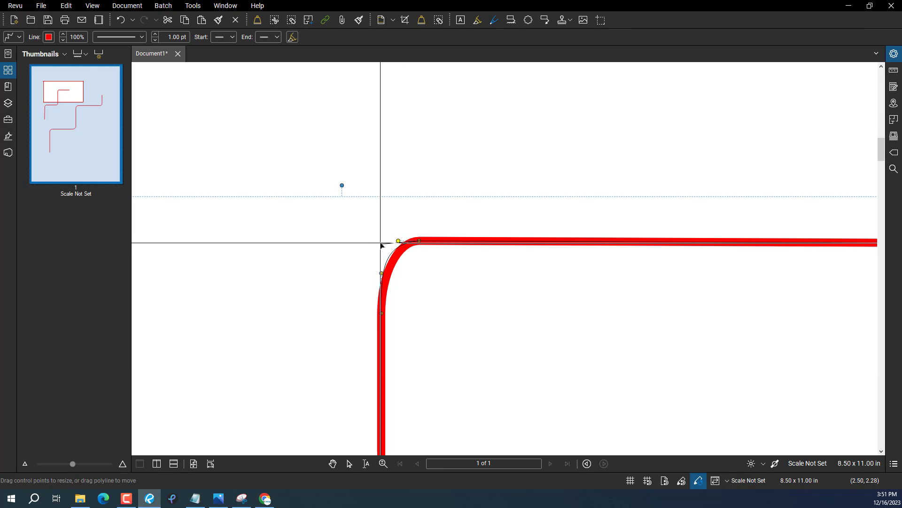
mouse_move(379, 245)
mouse_down()
mouse_move(380, 274)
mouse_move(383, 242)
mouse_up()
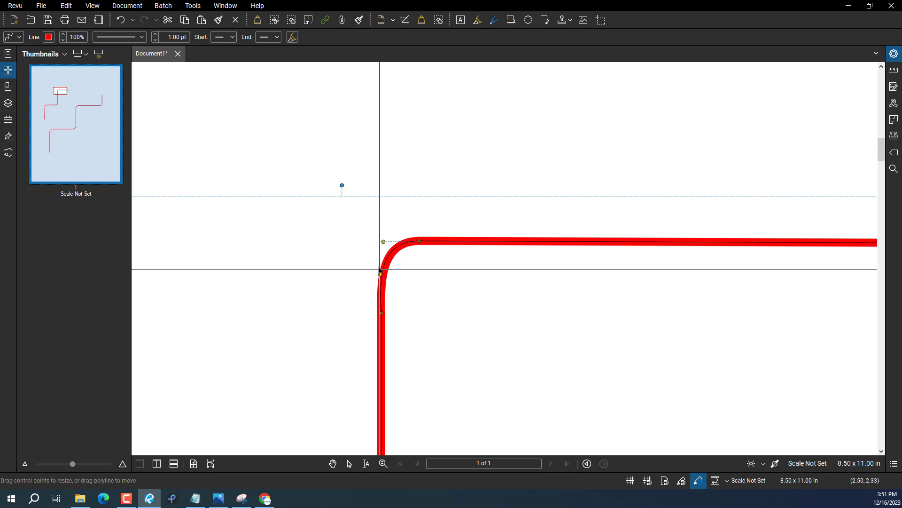
click(418, 263)
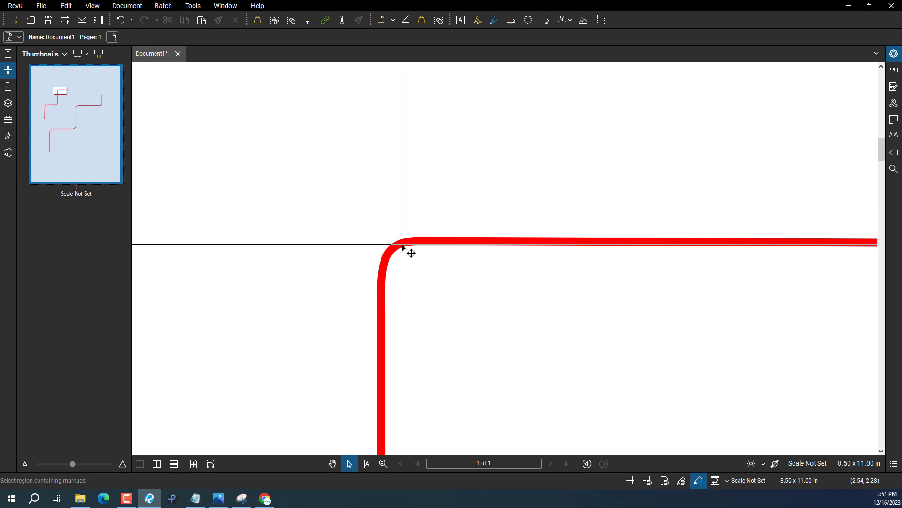
click(401, 246)
click(423, 264)
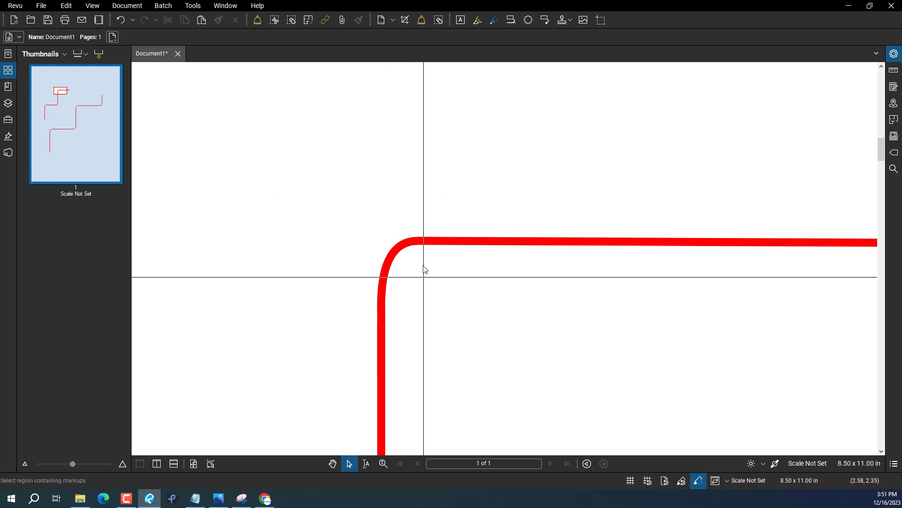
Bring both polylines into view and turn on the grid and grid snapping
scroll(423, 296, down, 3)
drag(428, 251, 422, 185)
drag(423, 277, 398, 220)
scroll(439, 277, down, 2)
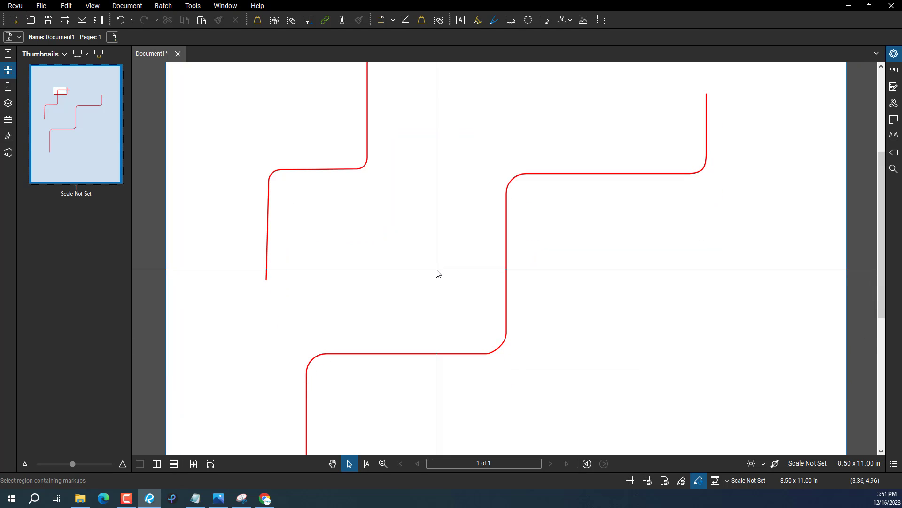
scroll(441, 282, down, 1)
scroll(442, 285, down, 2)
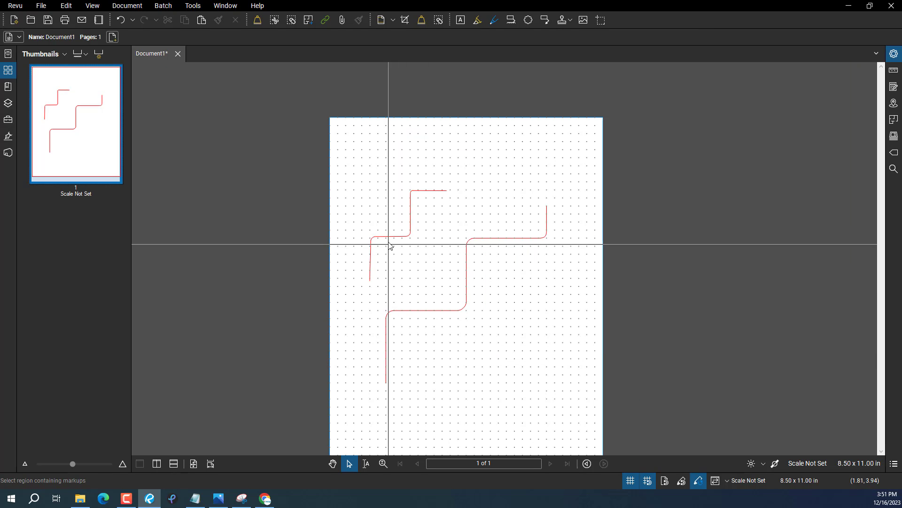
Widen the smaller polyline's third bend by moving the arc's endpoint farther along the horizontal segment, and turn the grid and snapping off
scroll(389, 244, up, 3)
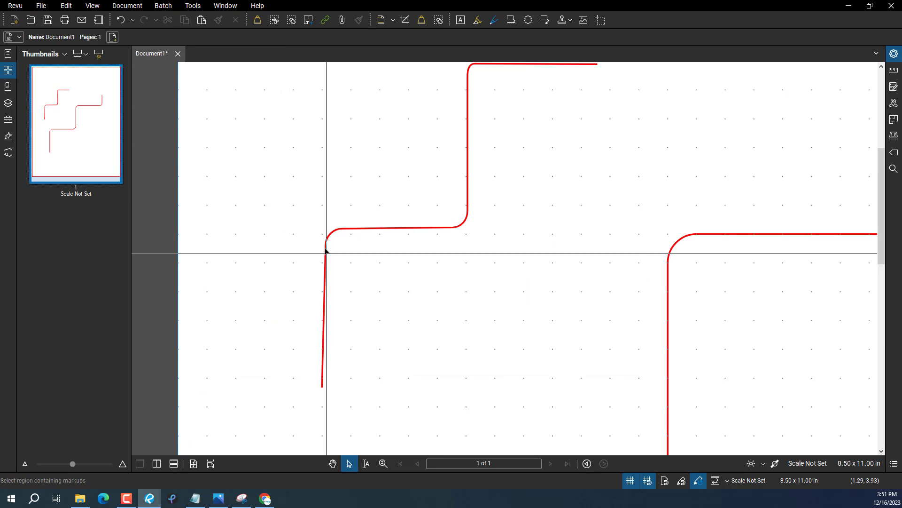
drag(472, 177, 444, 240)
scroll(456, 137, up, 4)
click(421, 125)
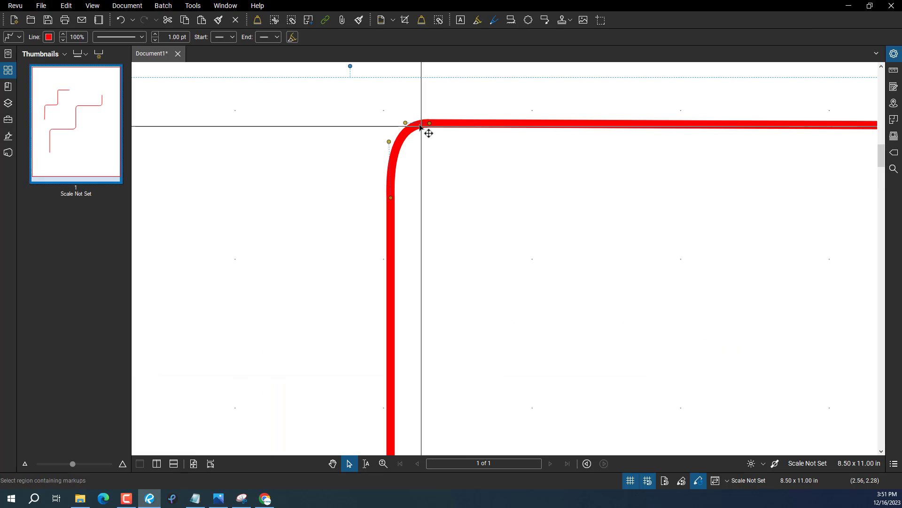
drag(429, 123, 453, 124)
drag(384, 110, 453, 118)
click(462, 136)
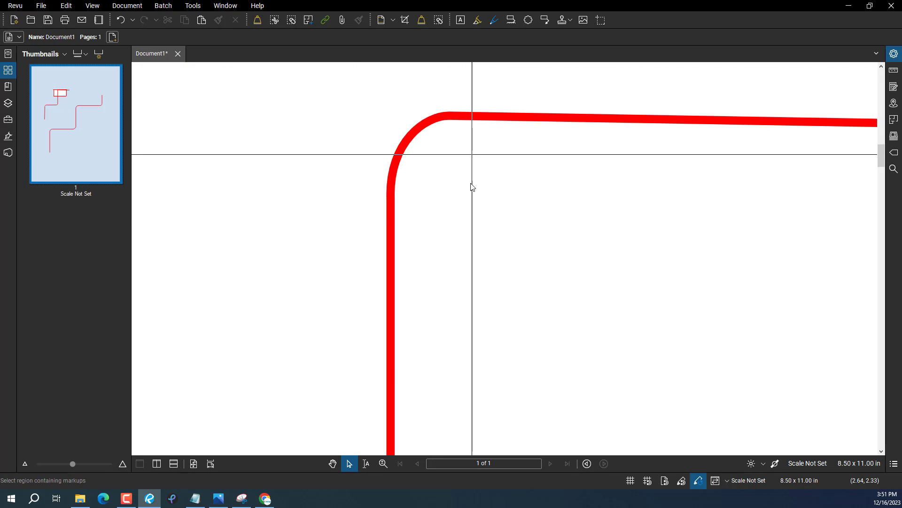
scroll(469, 207, down, 10)
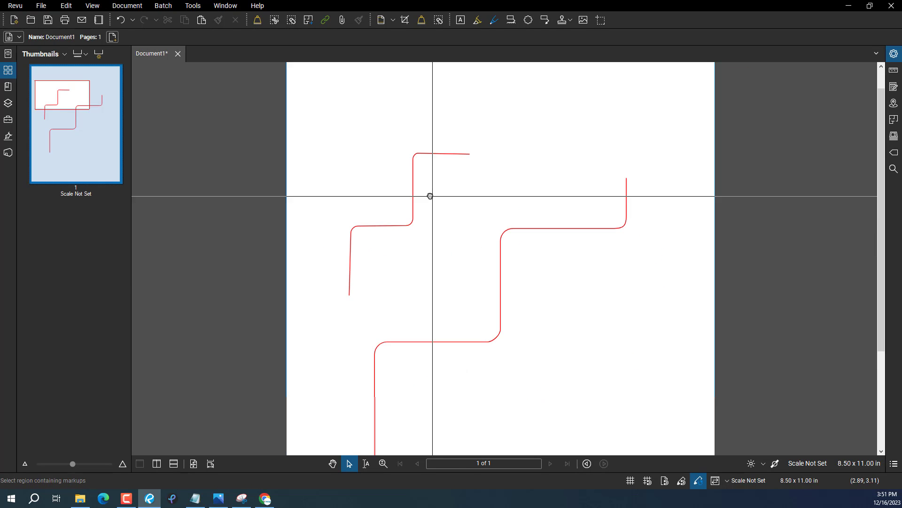